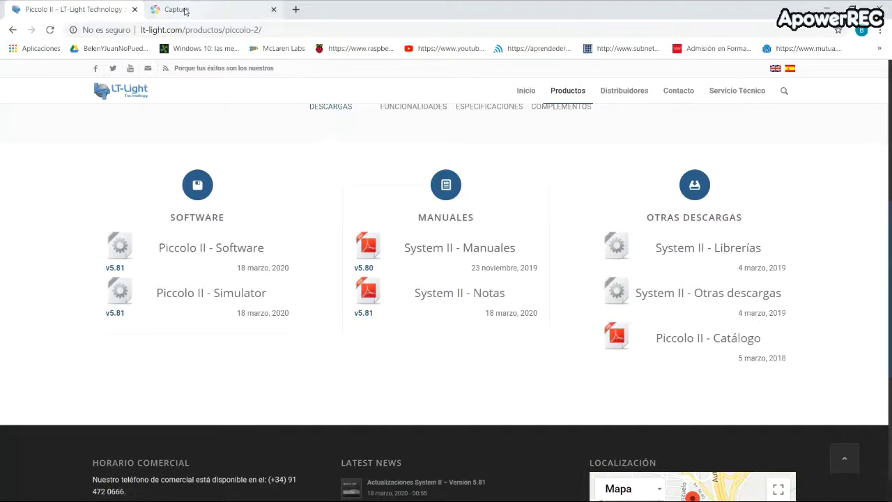
On the Capture website, go to the Capture download page and open the request form for the Windows version.
click(185, 10)
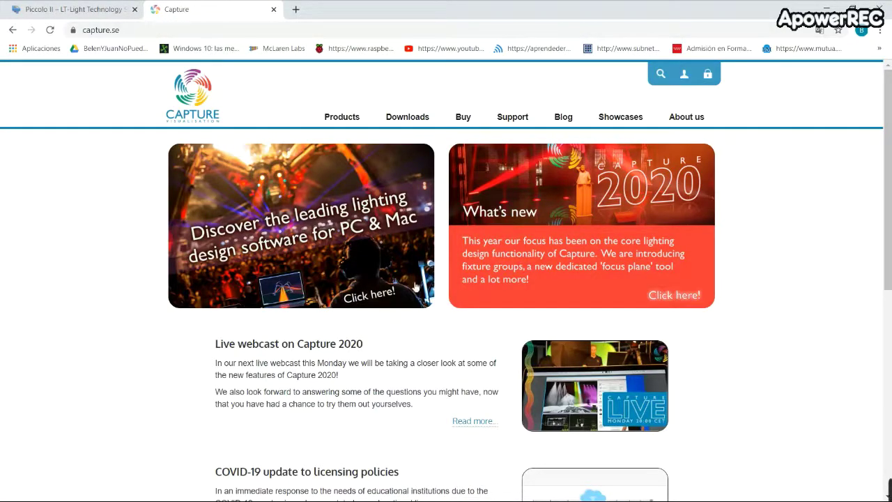
mouse_move(409, 119)
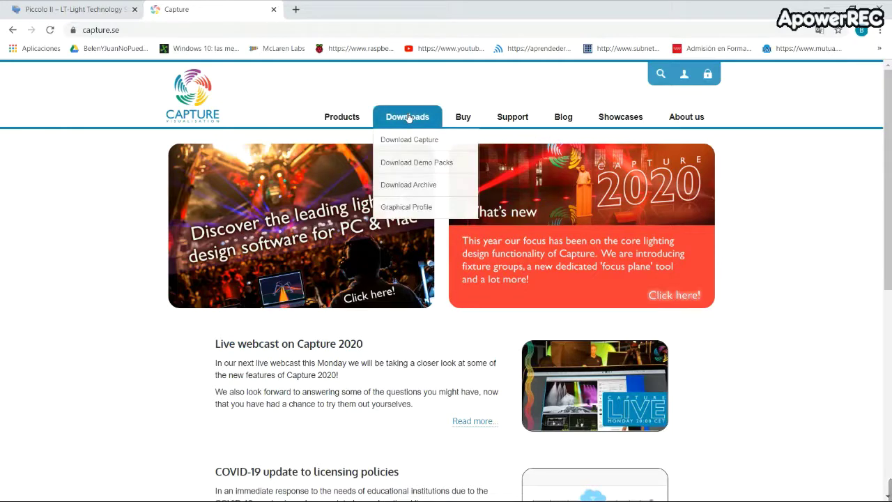
click(413, 143)
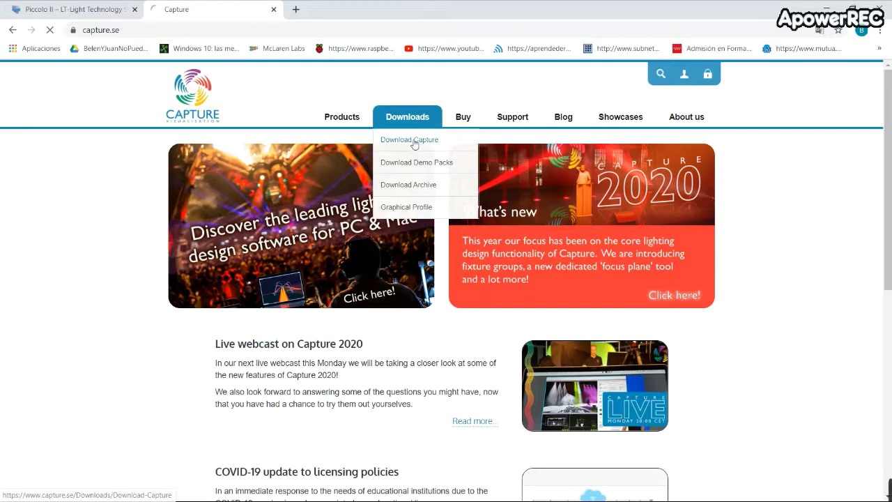
scroll(448, 314, down, 3)
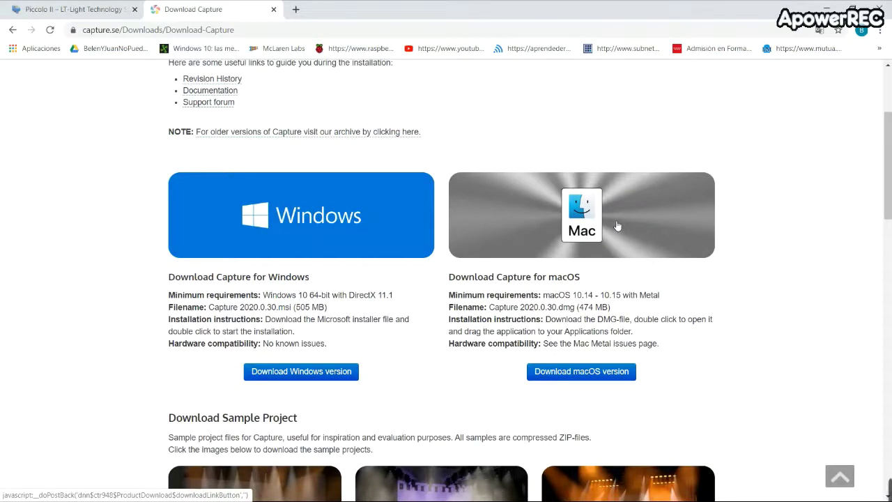
click(313, 376)
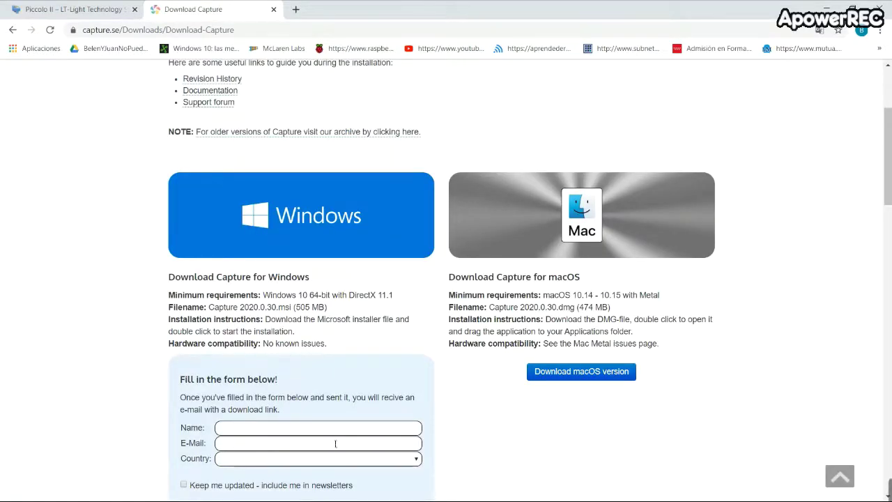
scroll(342, 253, down, 3)
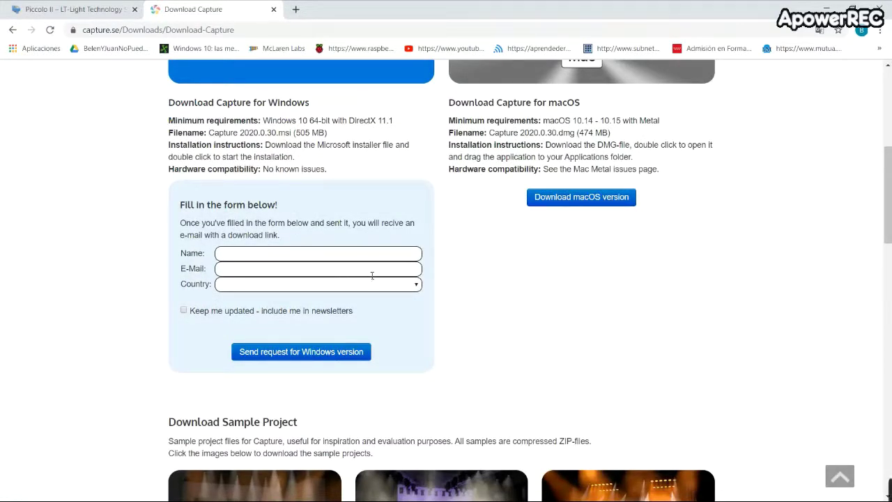
scroll(382, 288, down, 5)
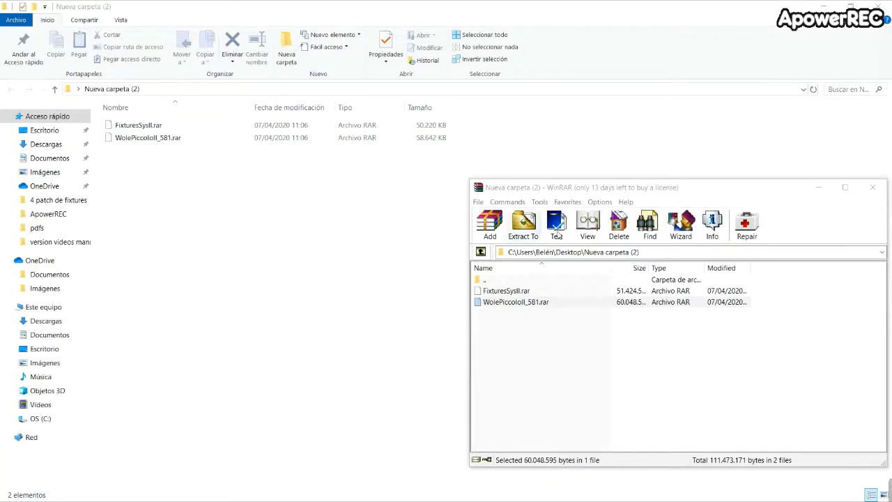
Extract the WolePiccoloII_581.rar archive in WinRAR to the default WolePiccoloII_581 folder in Nueva carpeta (2).
drag(647, 191, 585, 187)
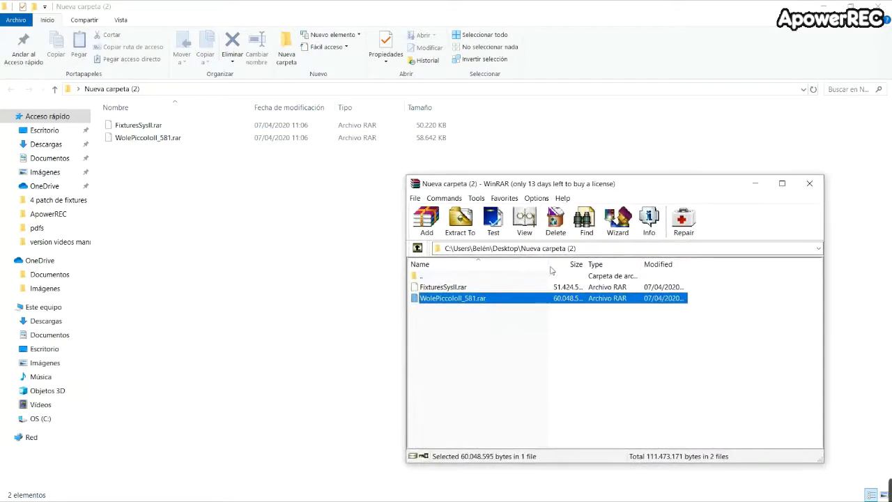
click(509, 287)
click(495, 299)
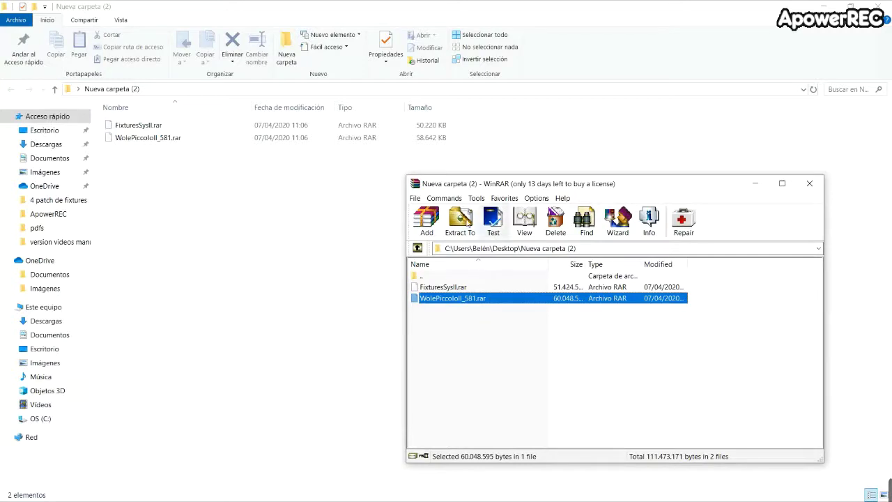
click(460, 222)
click(647, 445)
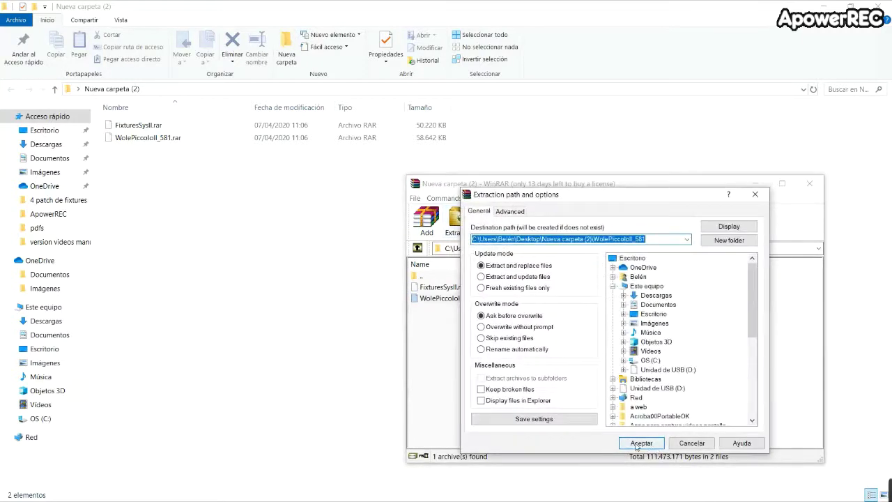
Examine the program files in the extracted WolePiccoloII folder and return to Nueva carpeta (2).
double_click(147, 139)
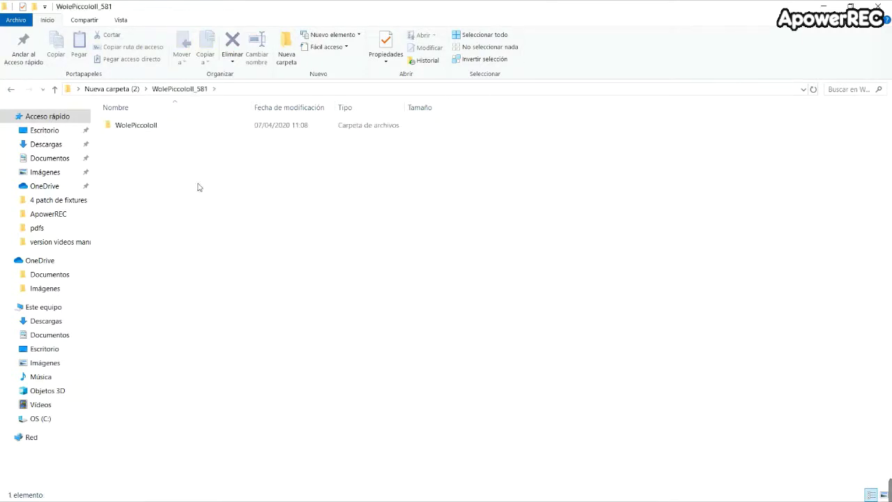
double_click(139, 130)
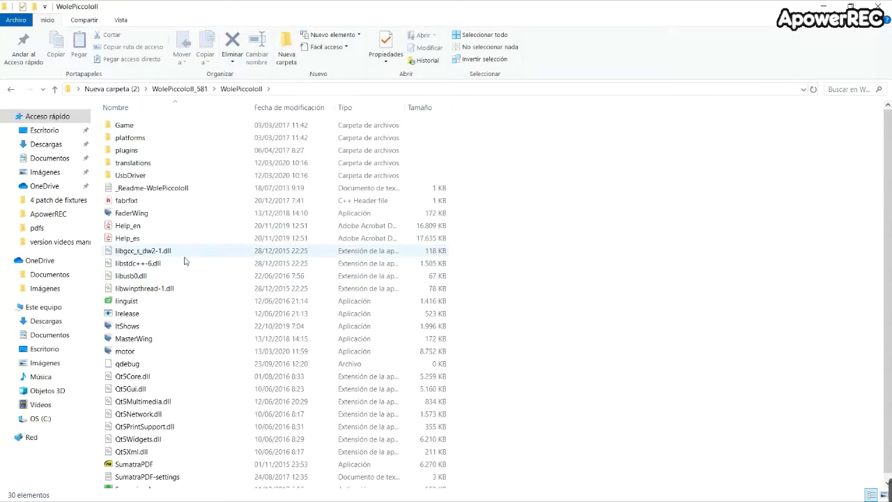
scroll(184, 314, up, 1)
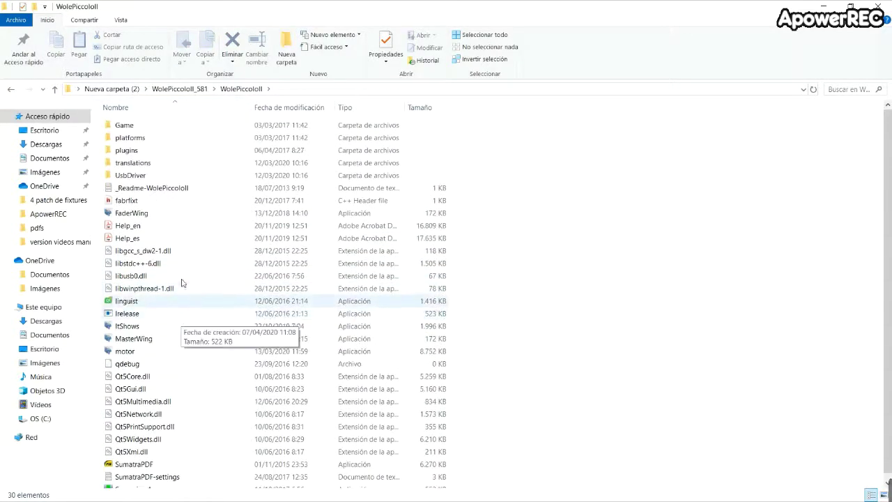
click(188, 89)
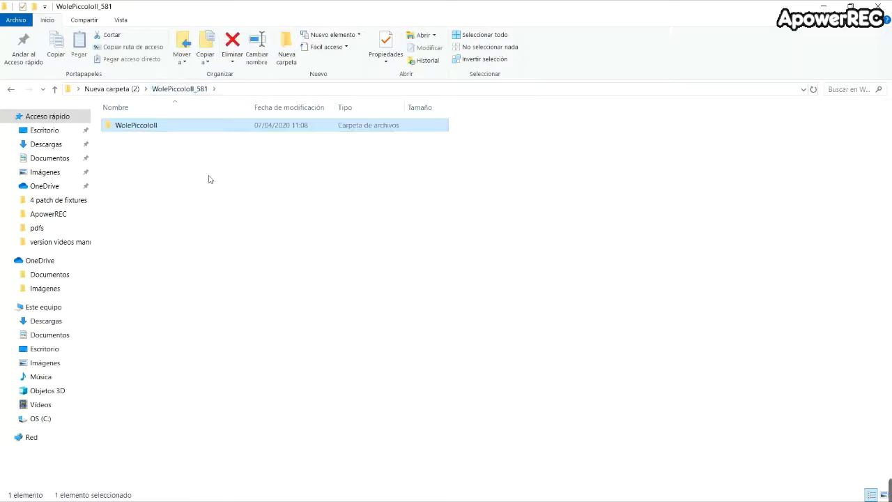
click(105, 89)
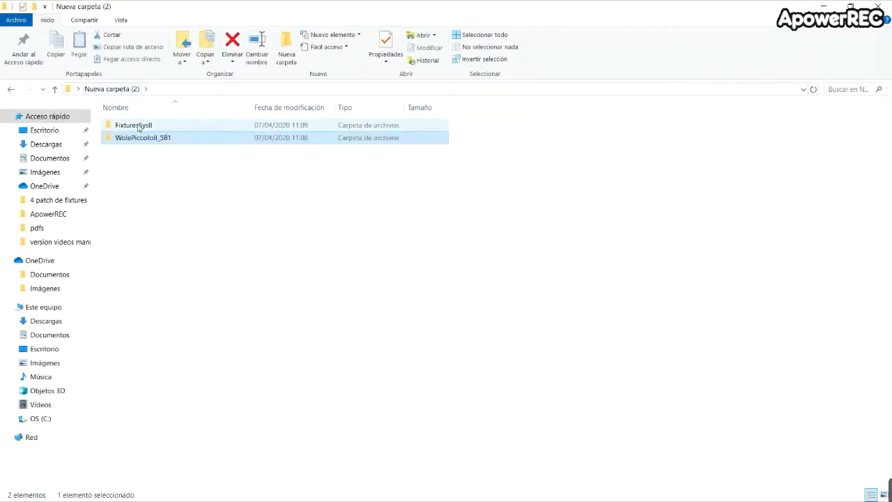
Place the FIXTURES folder from FixturesSysII inside the WolePiccoloII program folder, leaving out any extra empty folder.
double_click(138, 125)
click(141, 127)
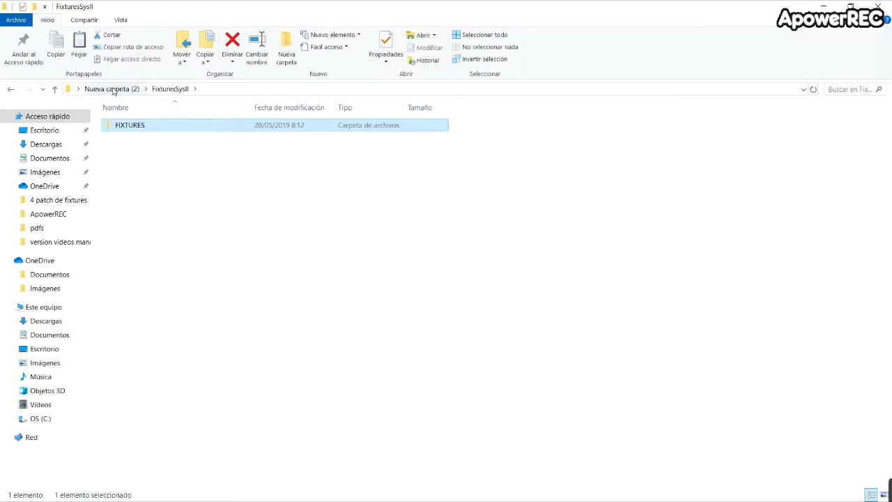
click(113, 90)
double_click(145, 139)
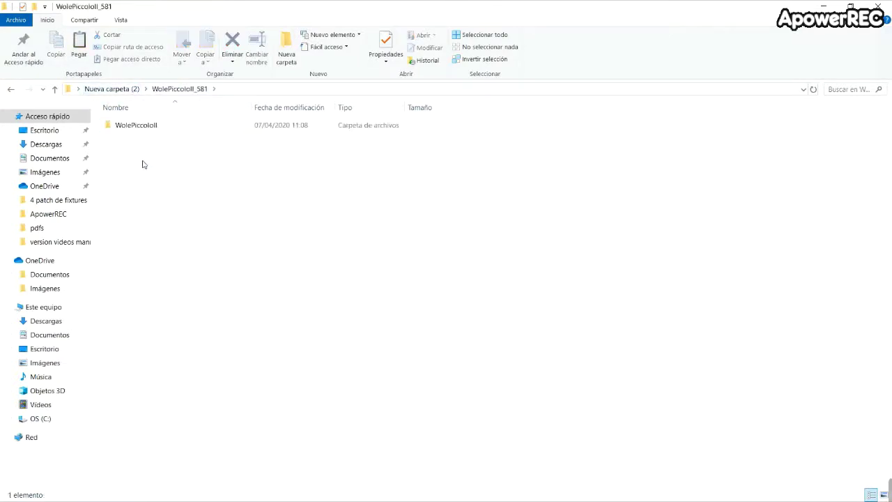
click(141, 130)
double_click(141, 130)
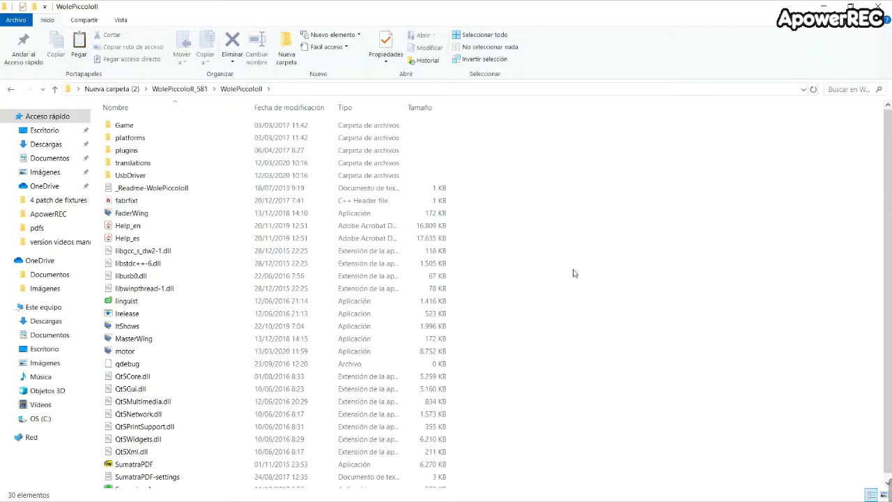
right_click(535, 274)
click(555, 351)
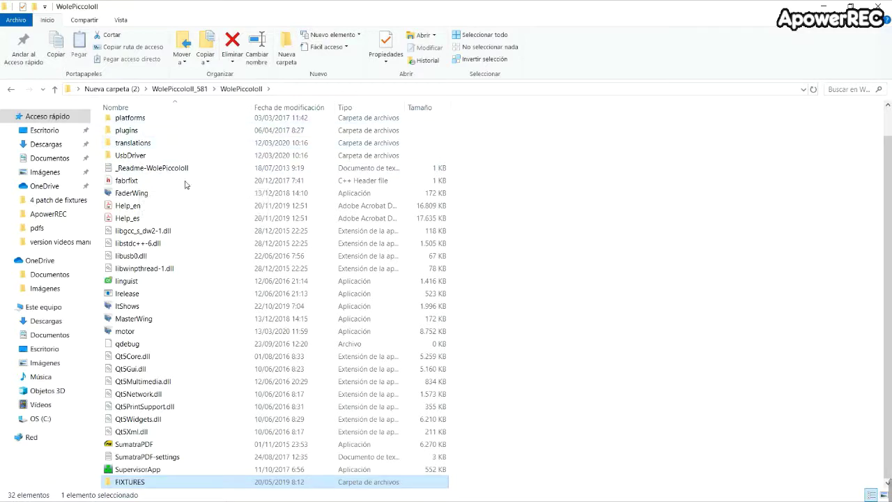
scroll(223, 198, up, 1)
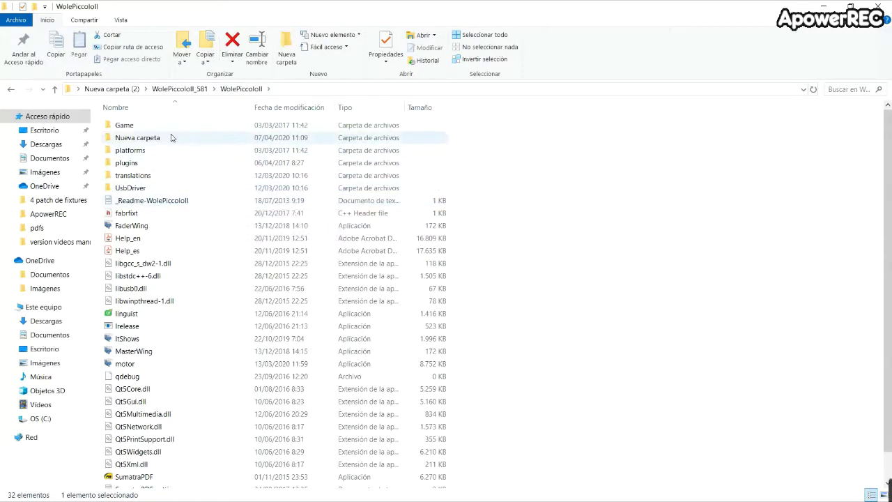
Launch the motor application from the WolePiccoloII folder and allow it access through the Windows firewall.
click(123, 365)
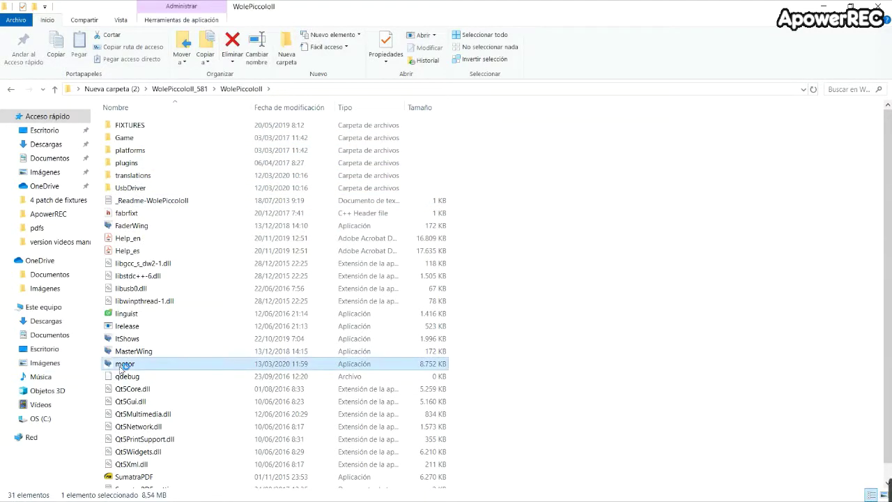
double_click(122, 368)
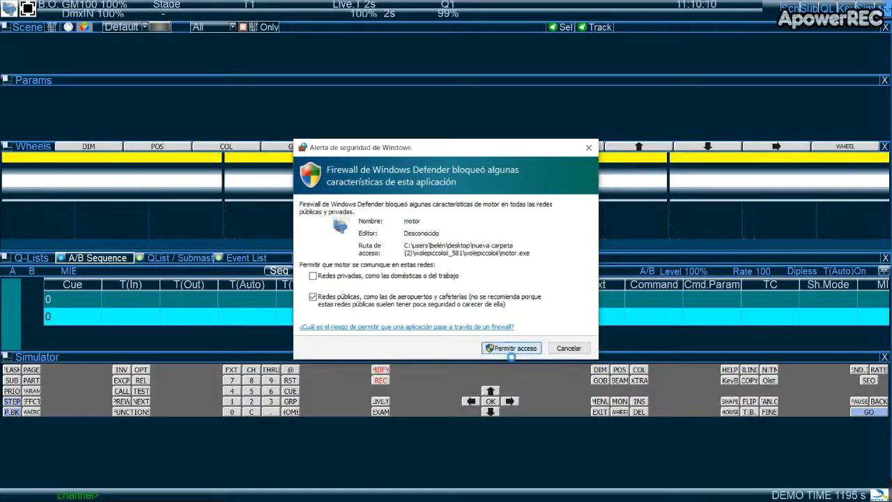
click(507, 348)
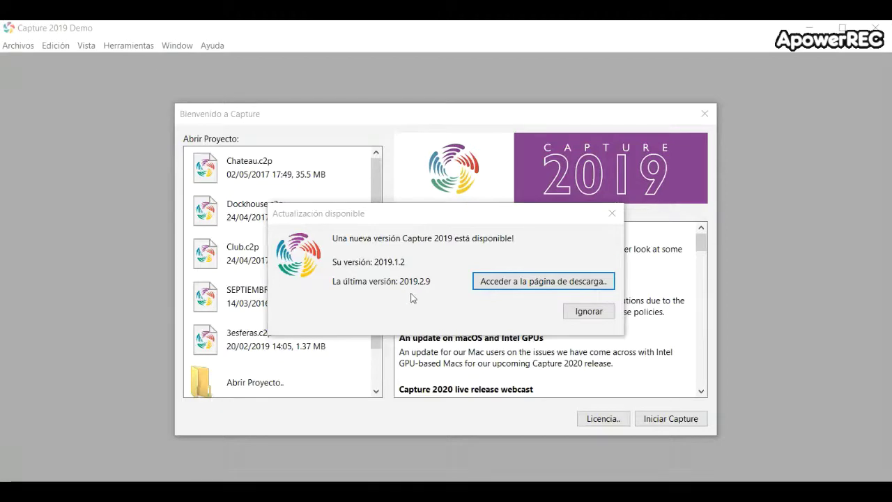
In Capture 2019, ignore the version update and open the Chateau.c2p project, updating its outdated fixtures and filters.
click(590, 312)
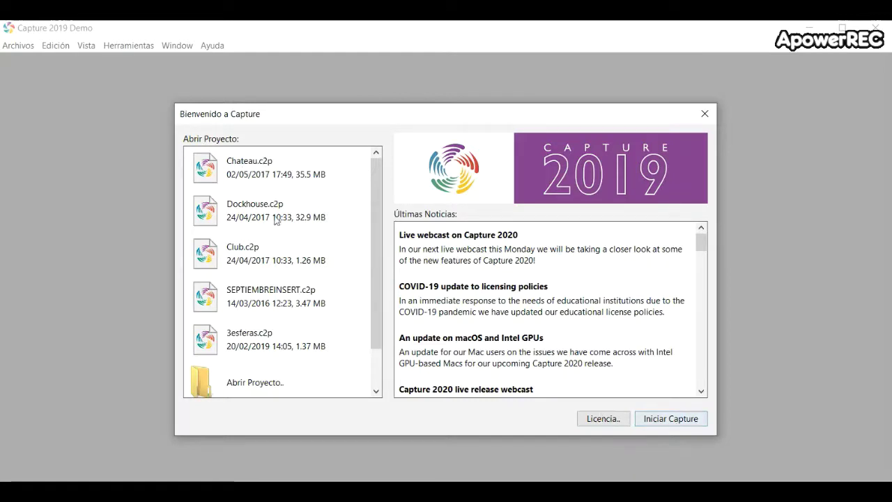
double_click(255, 171)
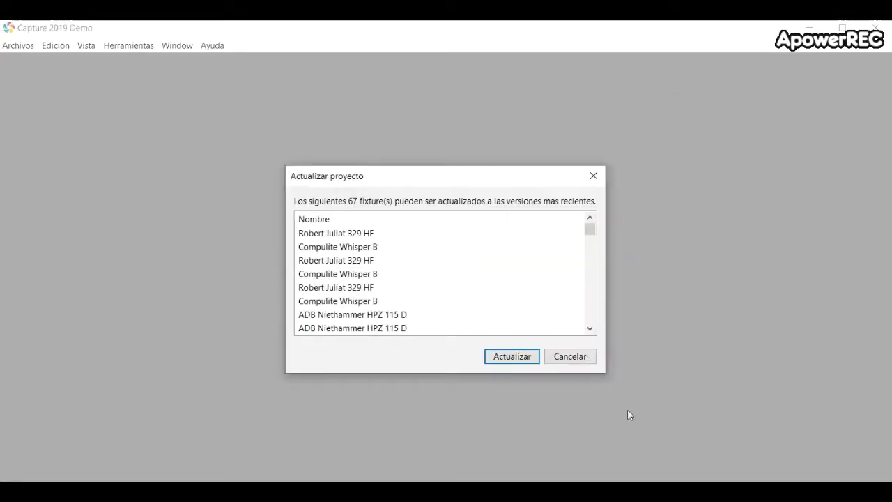
click(521, 357)
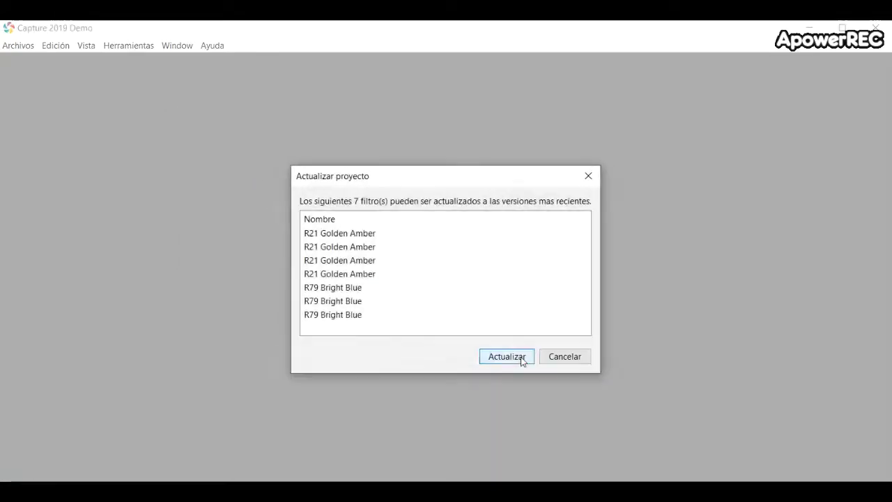
click(522, 360)
click(521, 358)
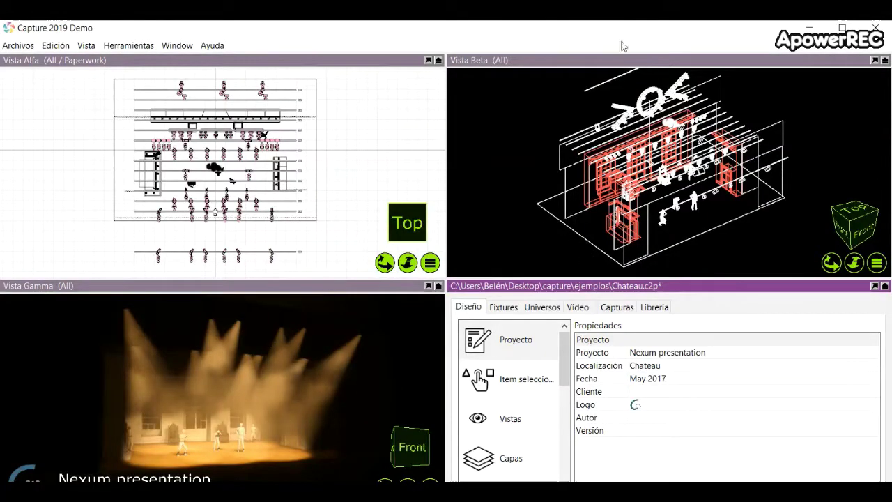
Switch to the Piccolo II simulator, open the Ethernet configuration and set the Ethernet status to On.
mouse_move(663, 481)
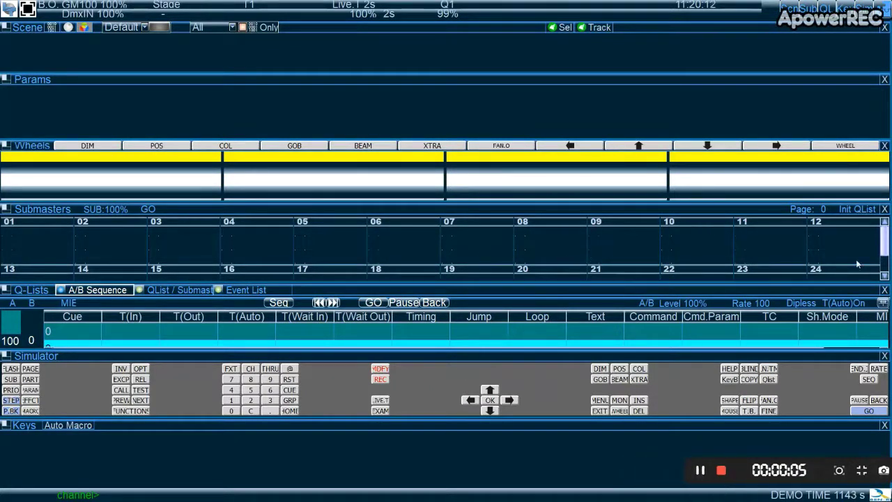
click(599, 401)
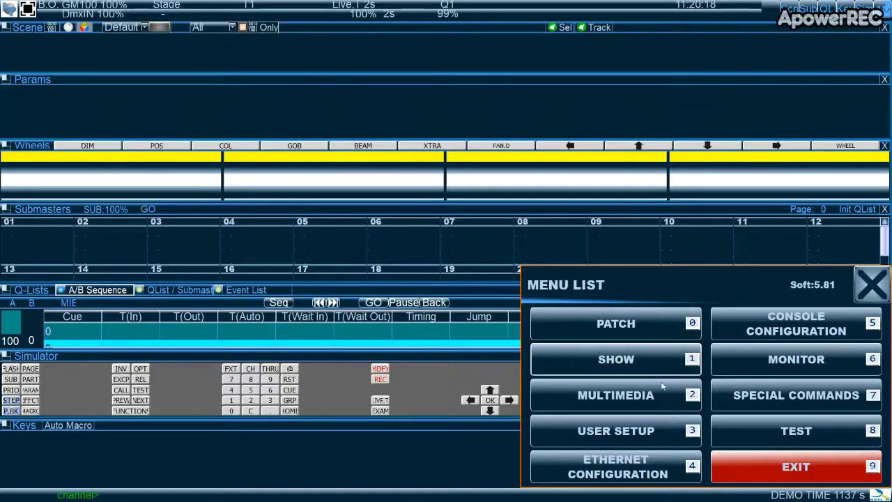
click(649, 466)
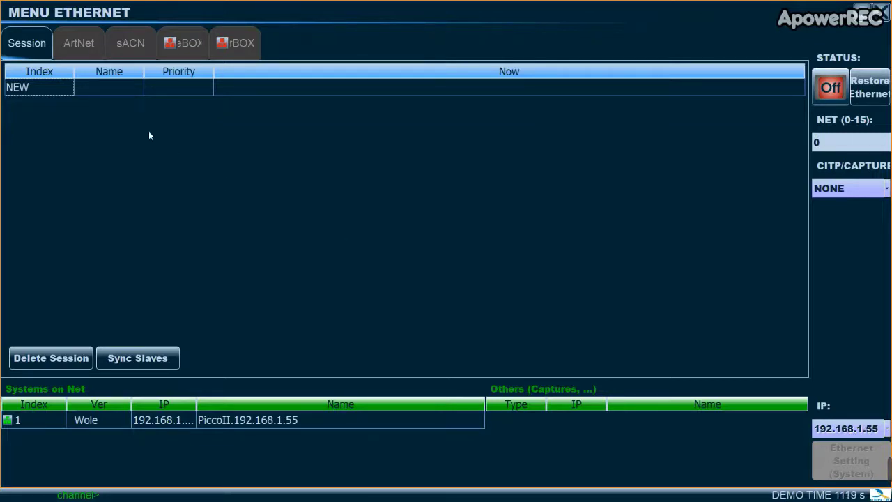
click(826, 89)
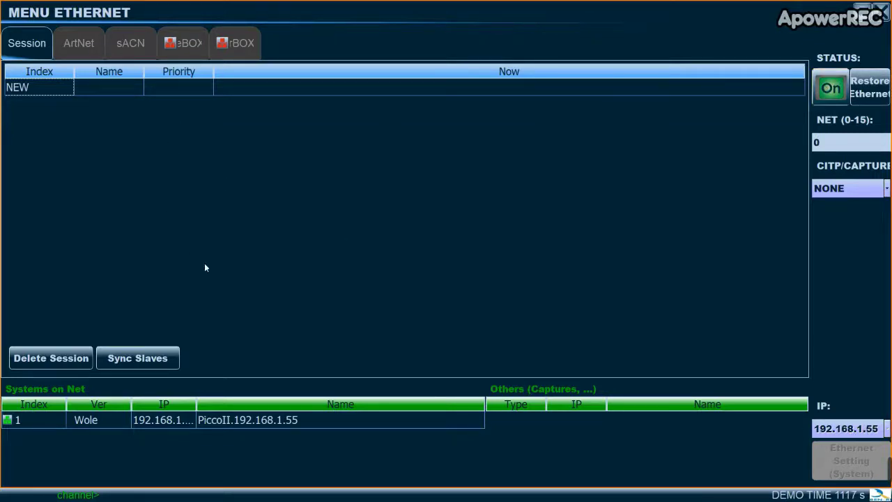
Create a new Ethernet session with this simulator as the Master.
click(50, 93)
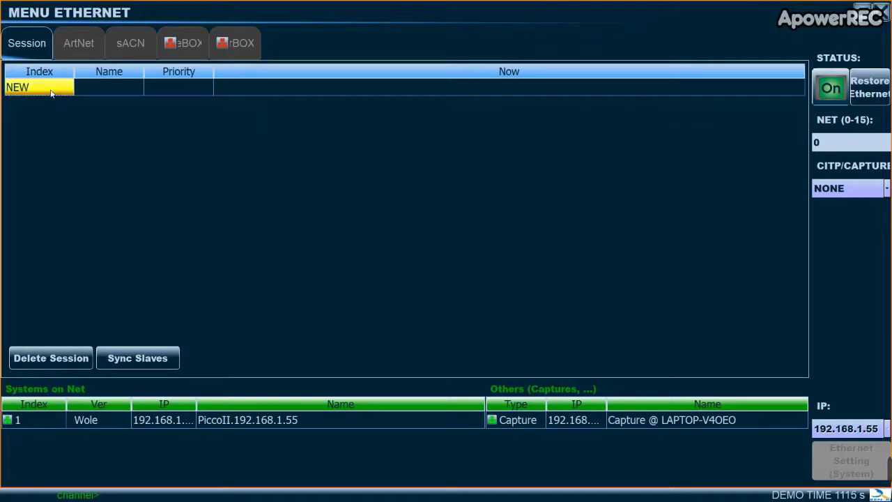
click(51, 92)
click(46, 104)
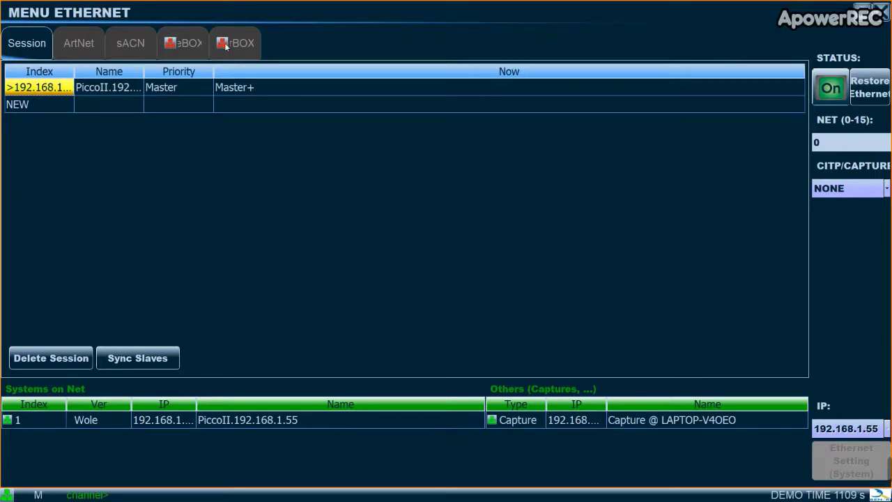
Enable ArtNet for DMX Out 2, Out 3 and Out 4.
click(85, 43)
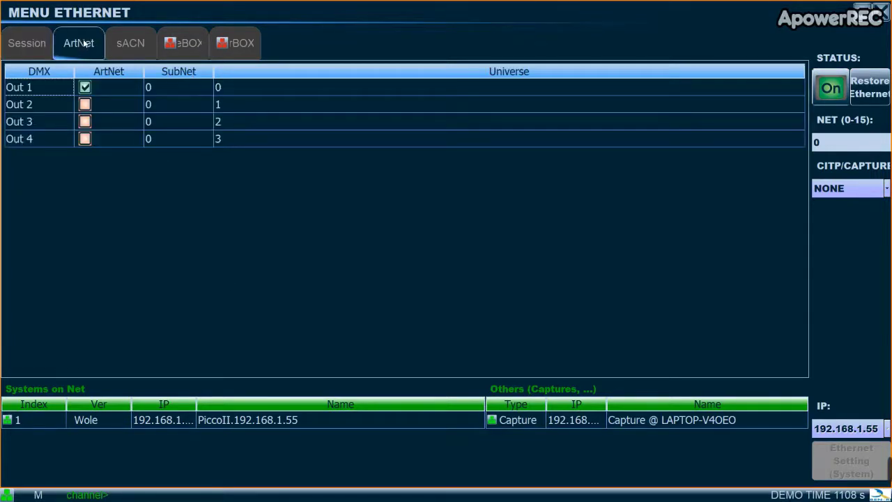
click(84, 106)
click(85, 122)
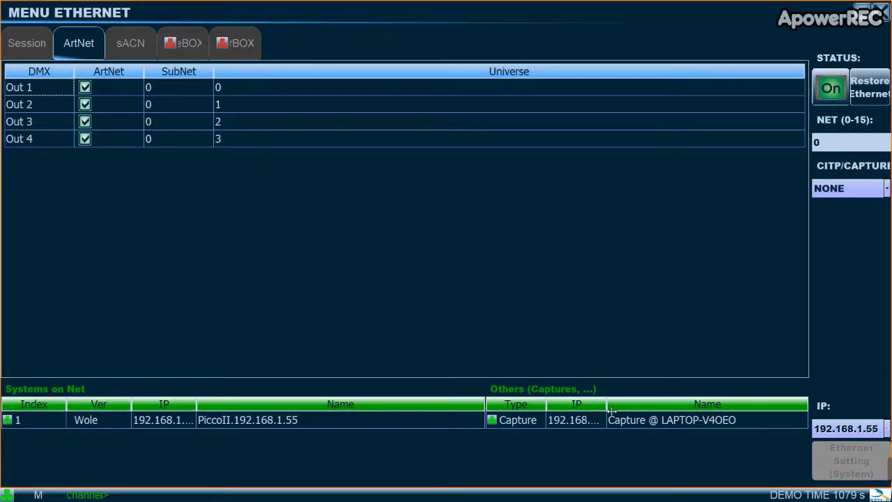
Widen the IP columns of the Systems on Net and Others lists so the full addresses can be read.
drag(607, 406, 704, 405)
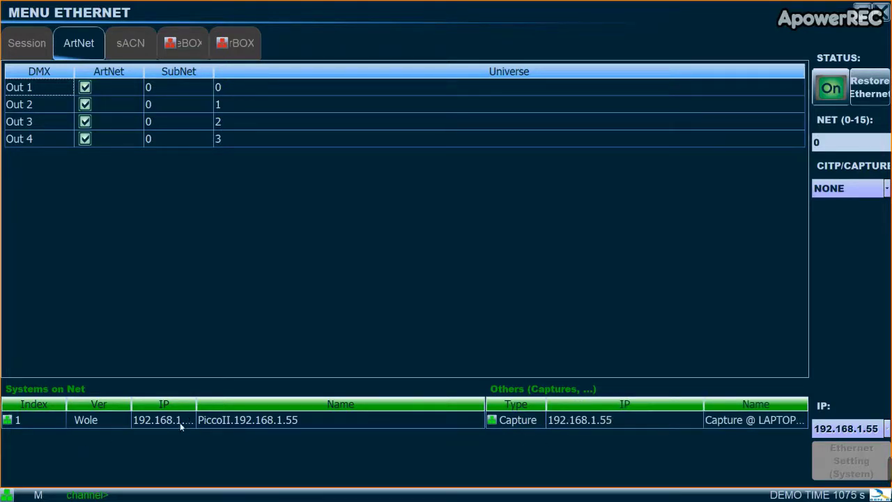
drag(201, 406, 223, 405)
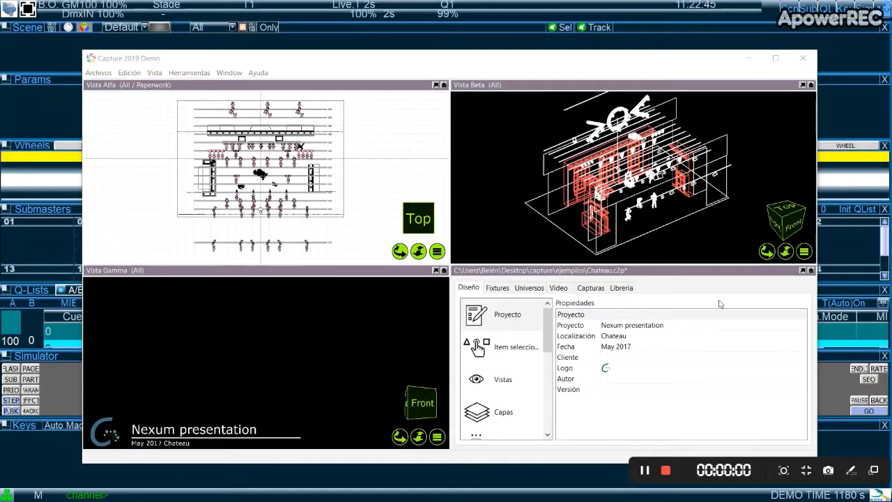
Switch to Capture, enlarge the project pane, and assign ArtNet Universe 2, Sub-Net 0, Net 0 (Input 1) as external universe of universe E.
click(803, 270)
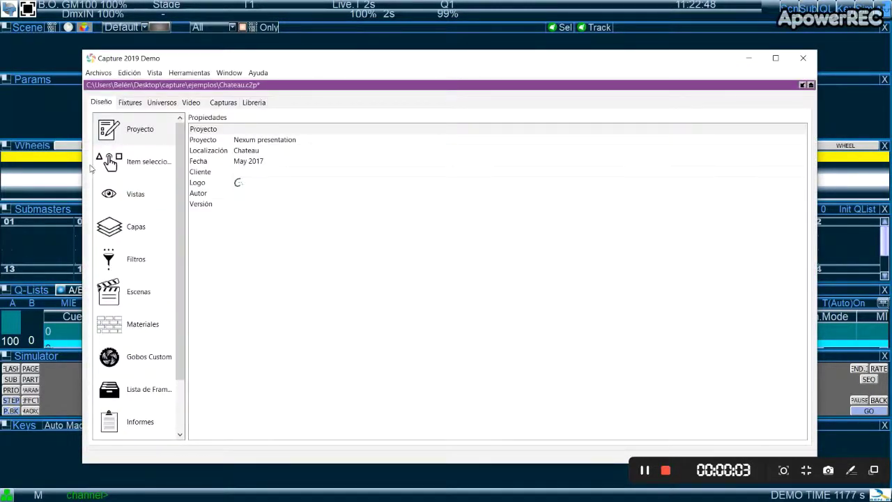
click(165, 103)
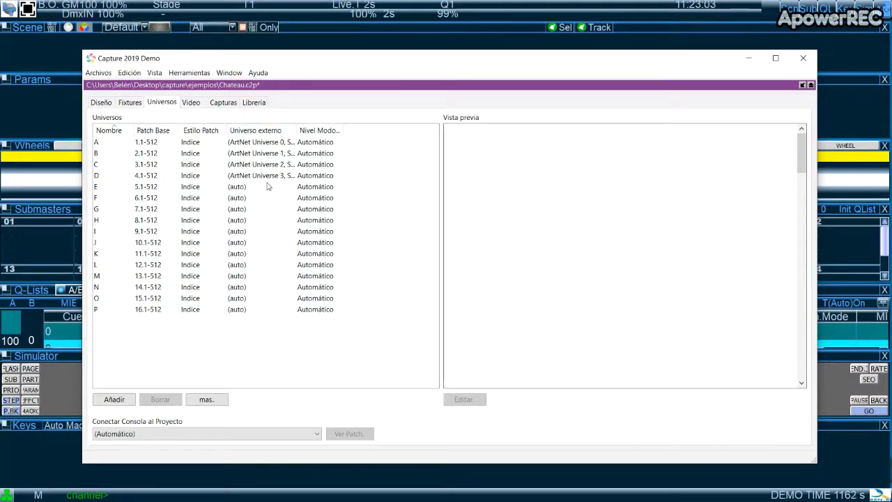
click(240, 187)
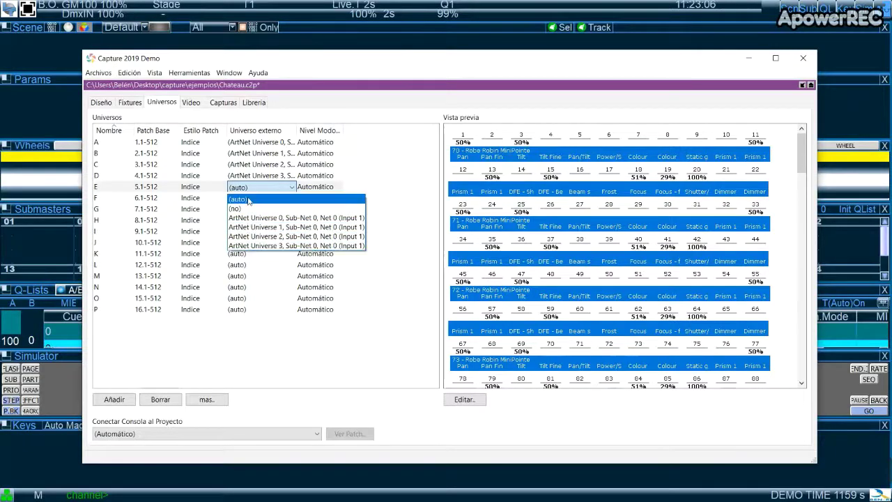
click(240, 166)
click(249, 165)
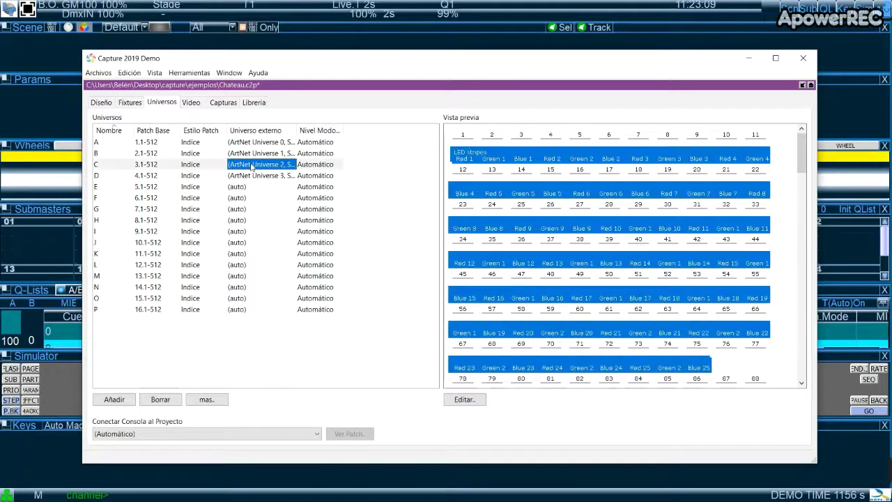
click(246, 187)
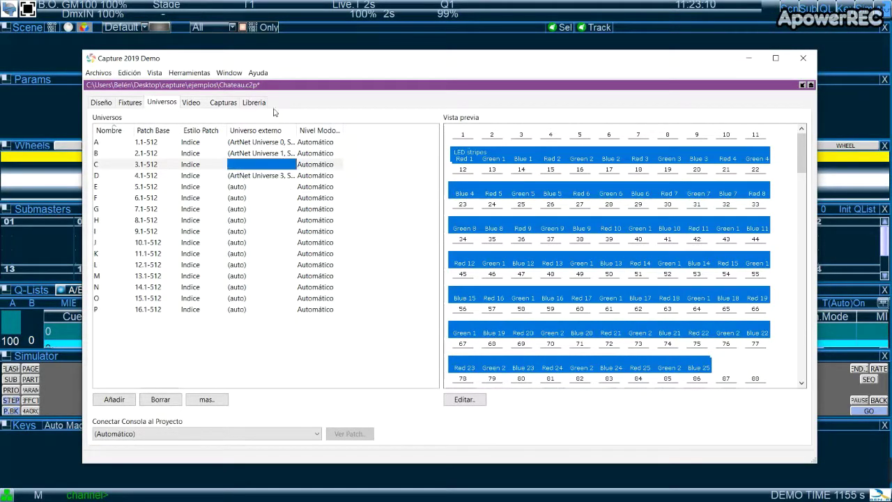
click(244, 187)
click(245, 186)
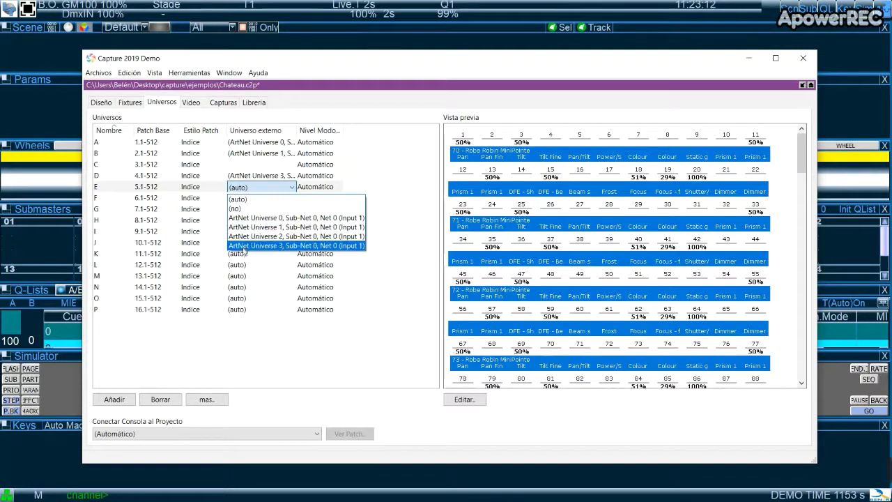
click(245, 236)
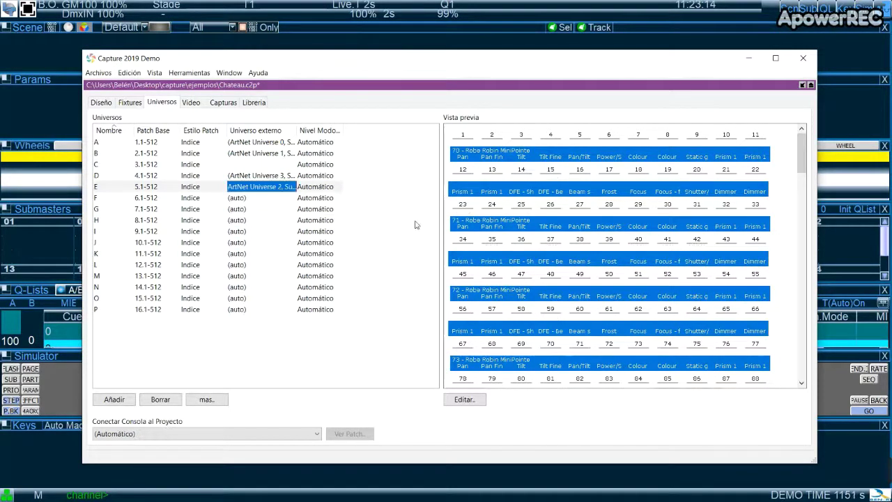
click(300, 222)
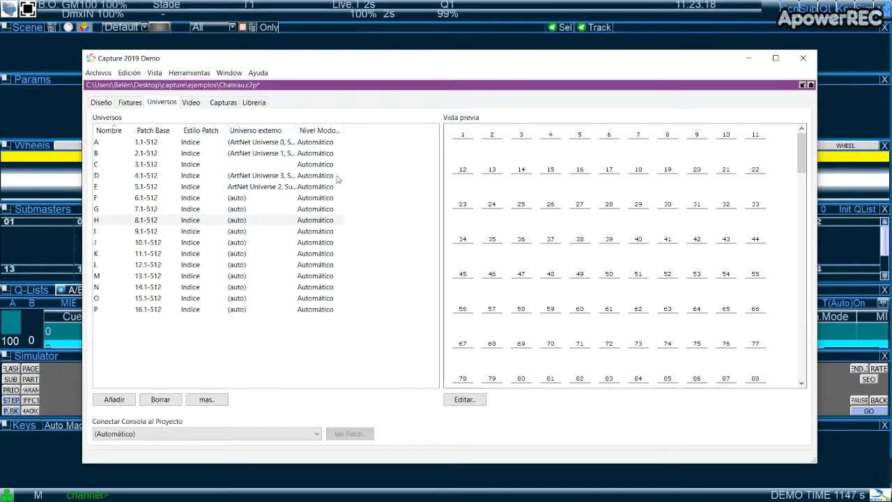
Check the IP address settings in Capture's connectivity options, close them and preview the patch of universe A.
click(185, 75)
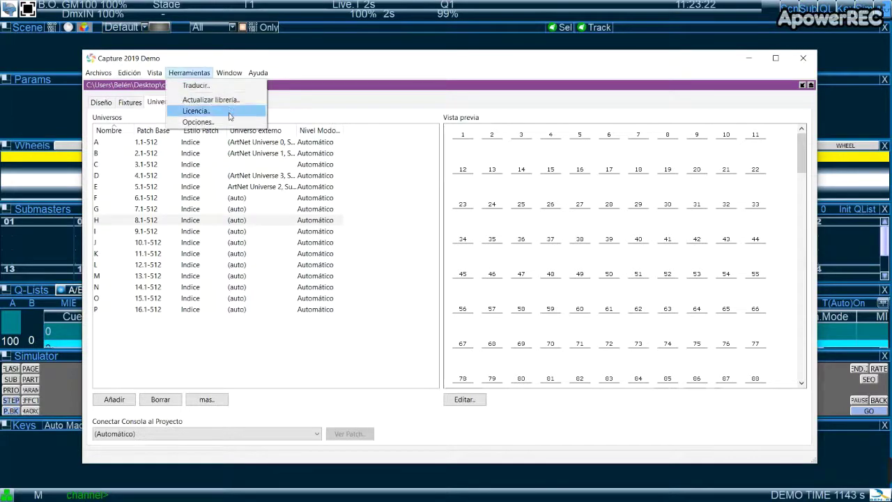
click(209, 122)
click(362, 88)
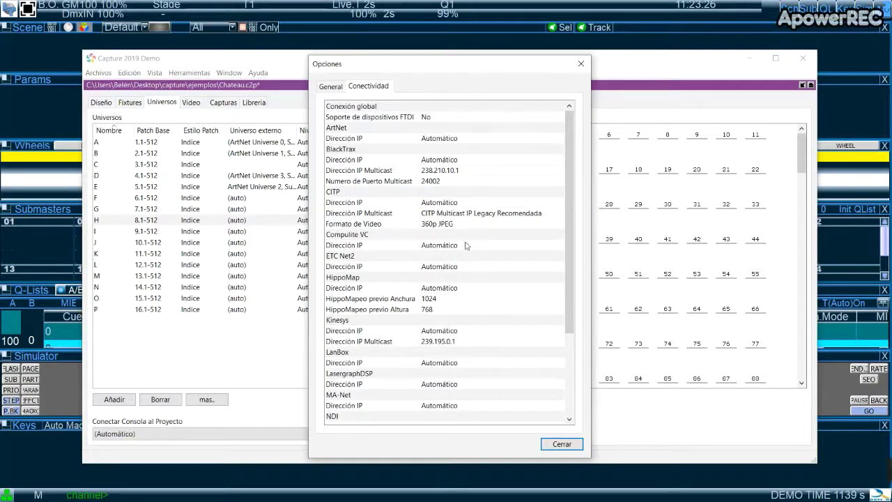
click(446, 172)
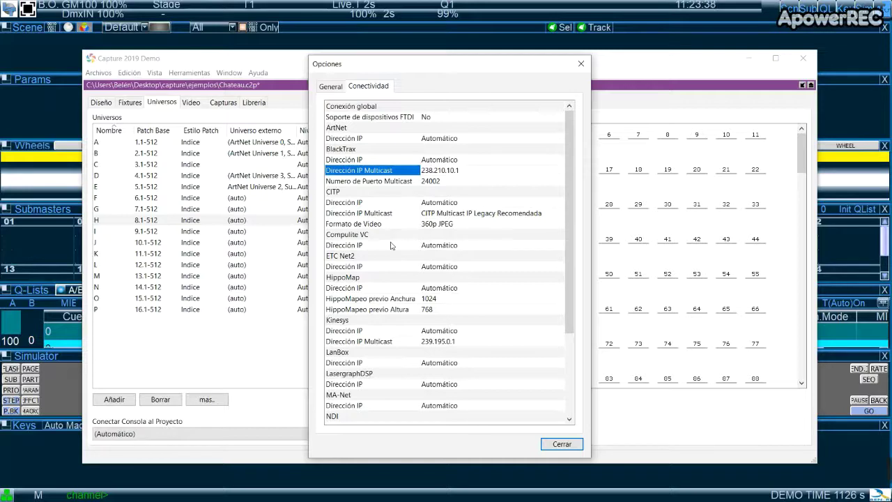
click(559, 444)
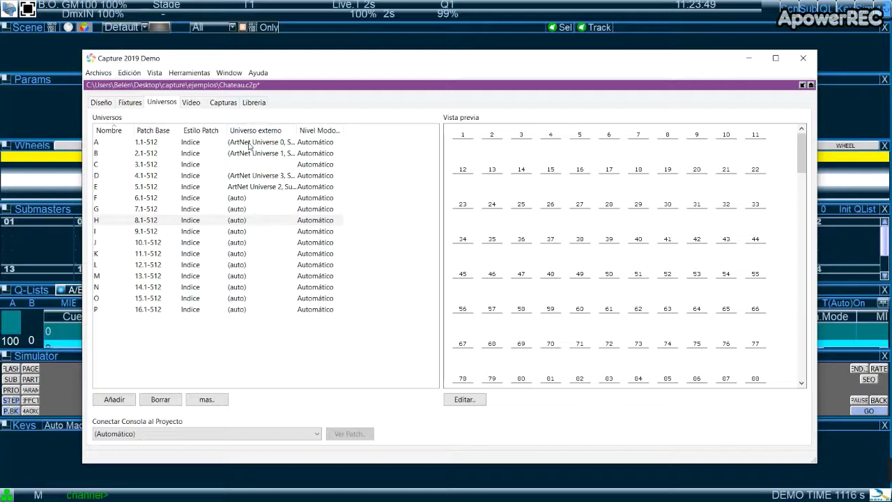
click(276, 145)
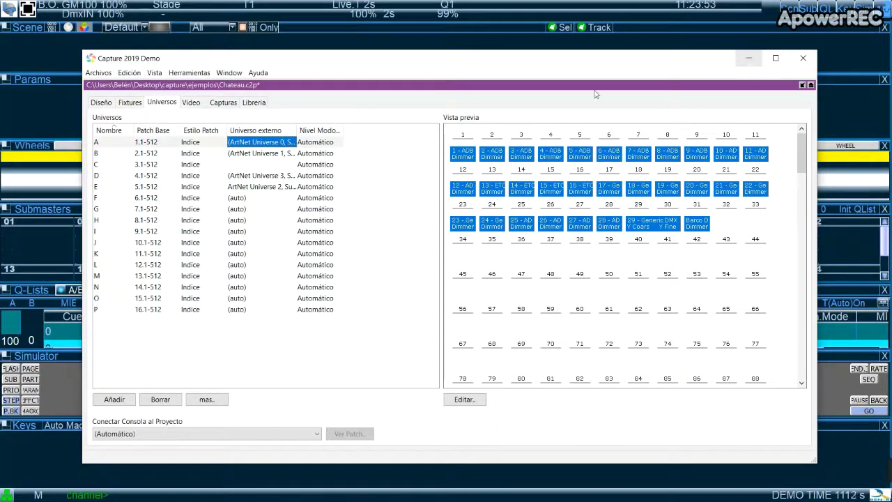
Switch to the Piccolo II simulator and apply a console configuration with 10 dimmer channels.
click(747, 62)
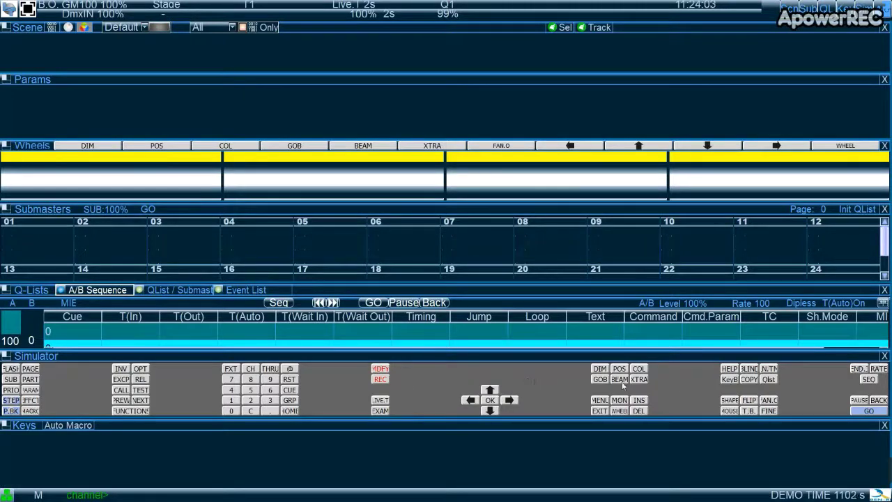
click(610, 400)
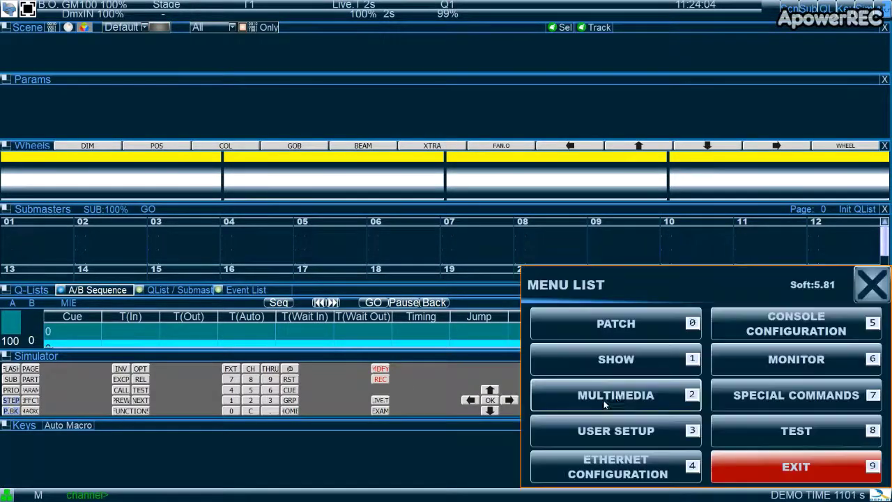
click(797, 324)
click(815, 396)
key(BackSpace)
text(10)
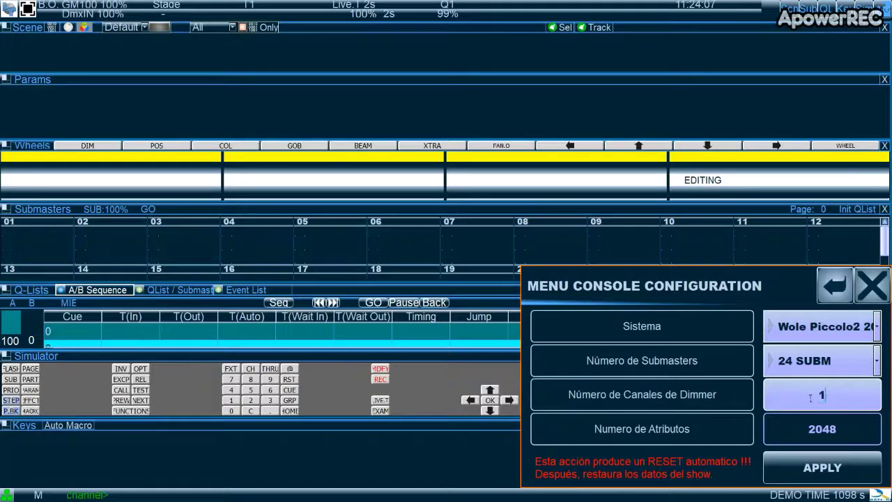
click(823, 468)
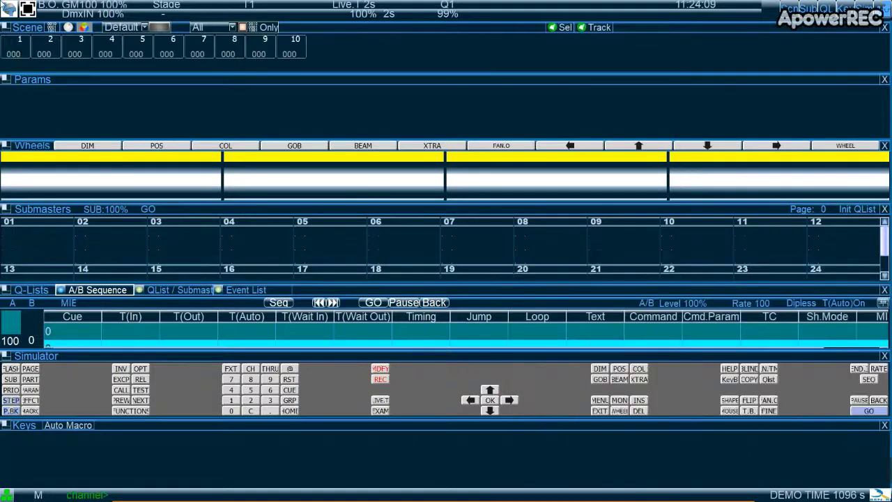
Select channels 1, 2 and 3 in the Scene window and raise their intensity to 100.
click(29, 41)
click(50, 45)
click(71, 47)
scroll(71, 47, up, 9)
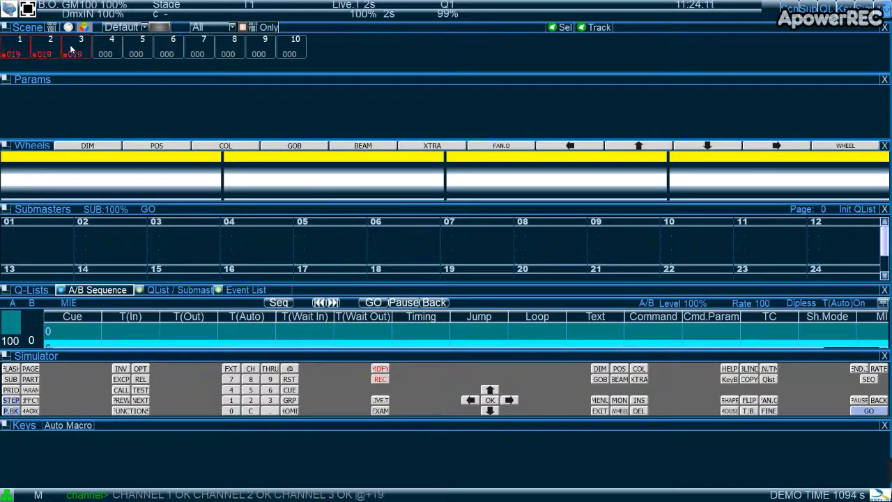
scroll(71, 47, up, 5)
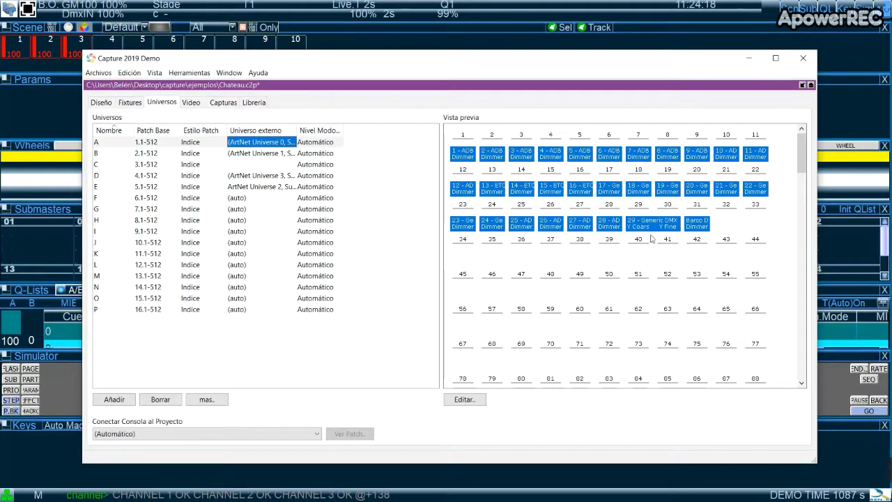
Examine the previews of universes B, D and A in Capture for incoming channel levels.
click(243, 154)
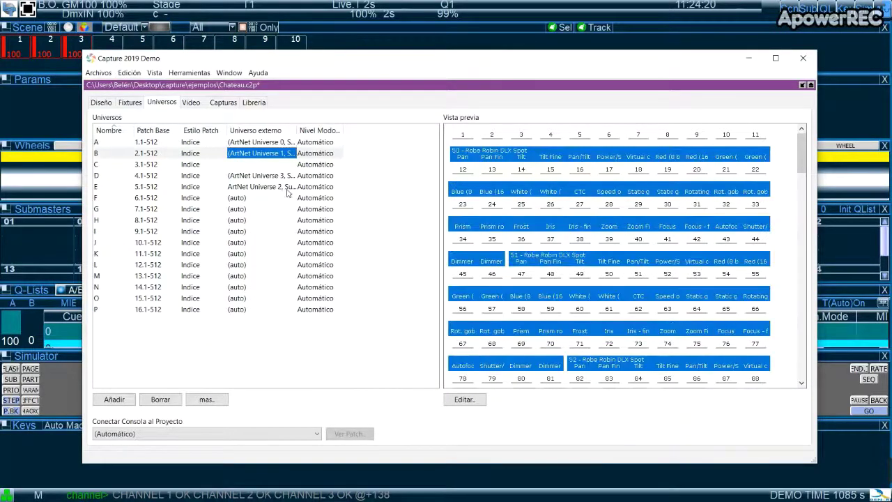
click(277, 175)
click(265, 143)
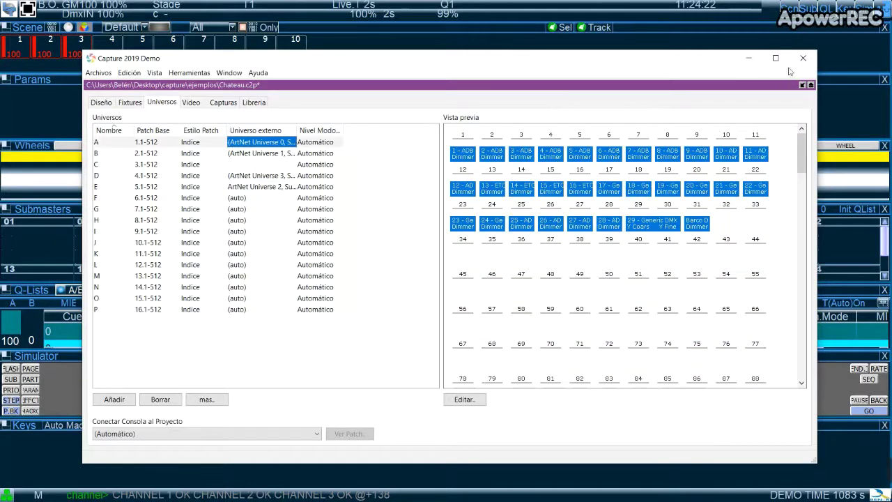
Return to the Piccolo II simulator and apply the default patch to the channels and dimmers.
click(749, 57)
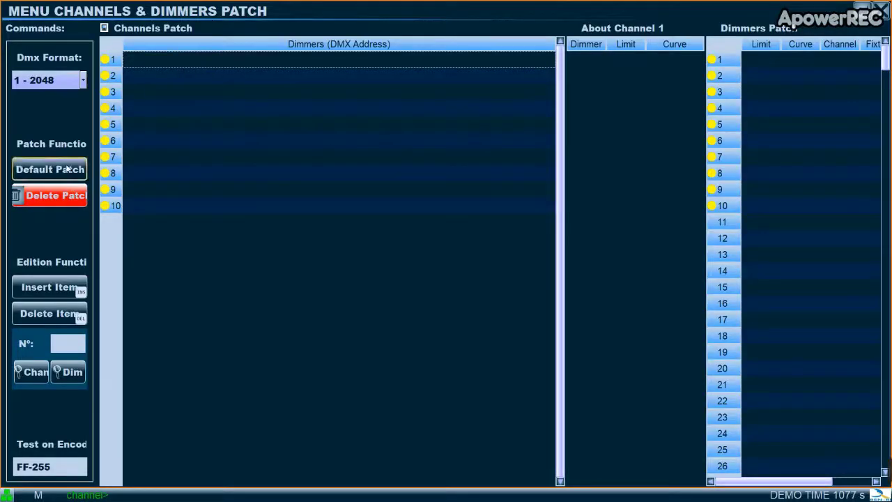
click(70, 171)
click(381, 279)
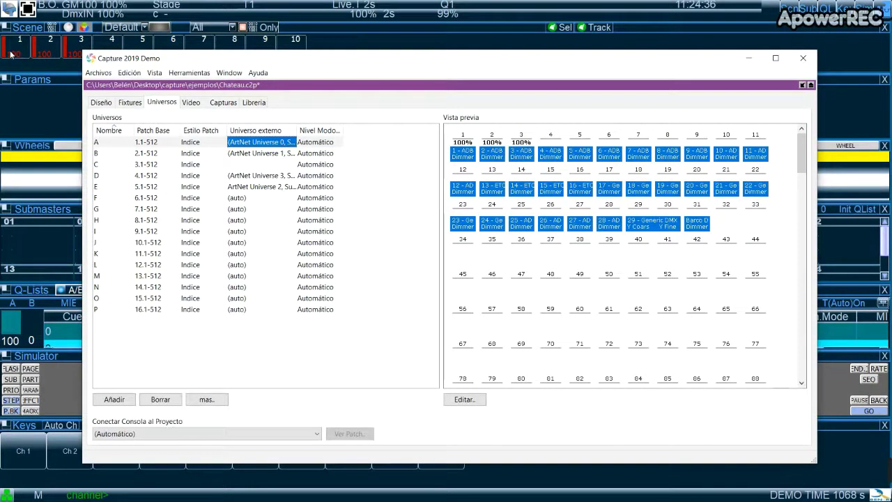
Restore Capture's multi-view layout and move its window aside to uncover the simulator's Scene channels.
click(810, 85)
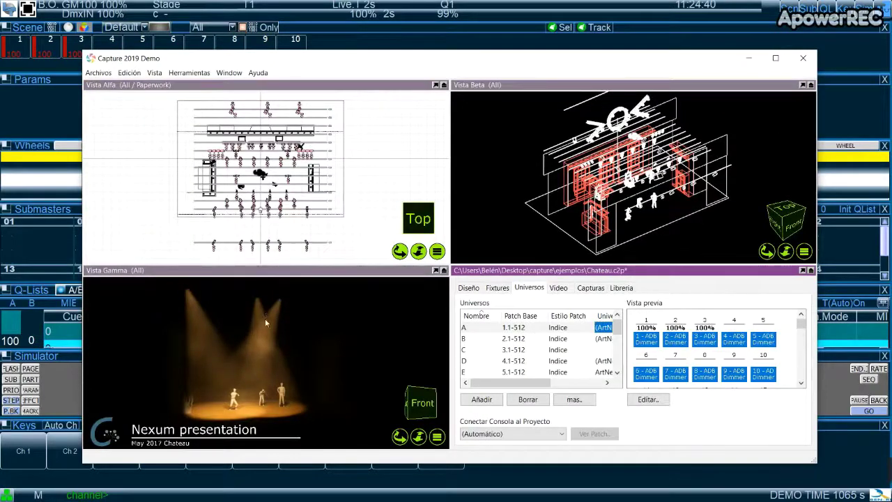
drag(357, 65, 579, 65)
Raise channels 4, 5 and 6 to 100 in the simulator and bring Capture forward to view the stage lighting.
click(111, 46)
click(142, 46)
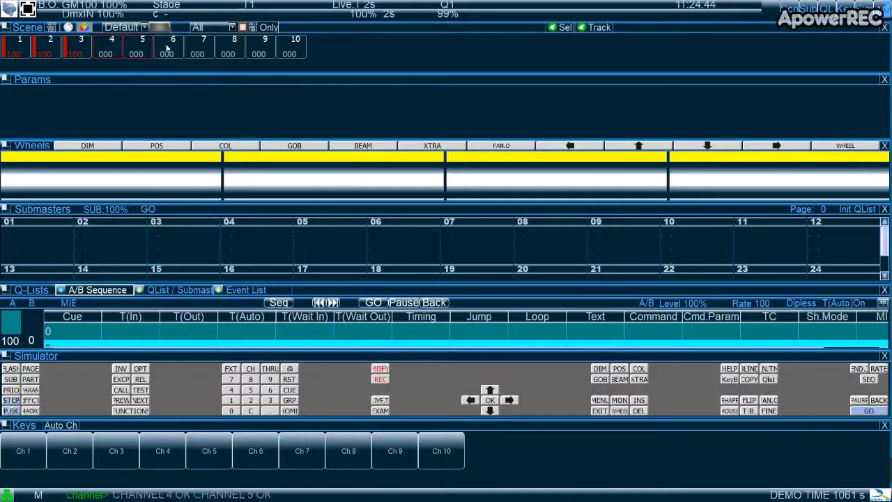
click(169, 46)
scroll(168, 46, up, 3)
scroll(169, 46, up, 7)
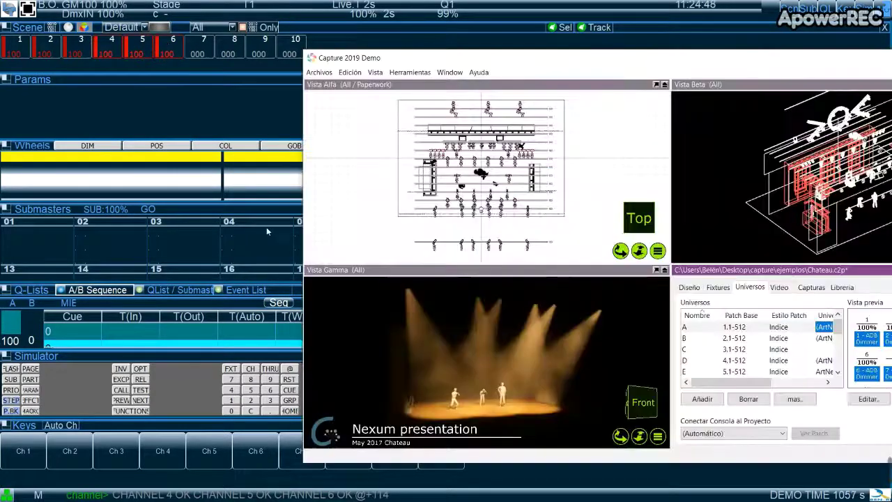
key(alt+Tab)
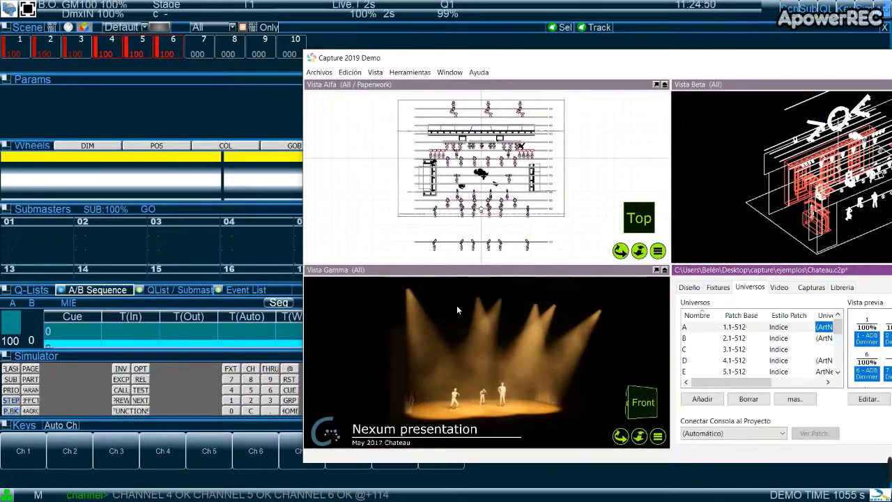